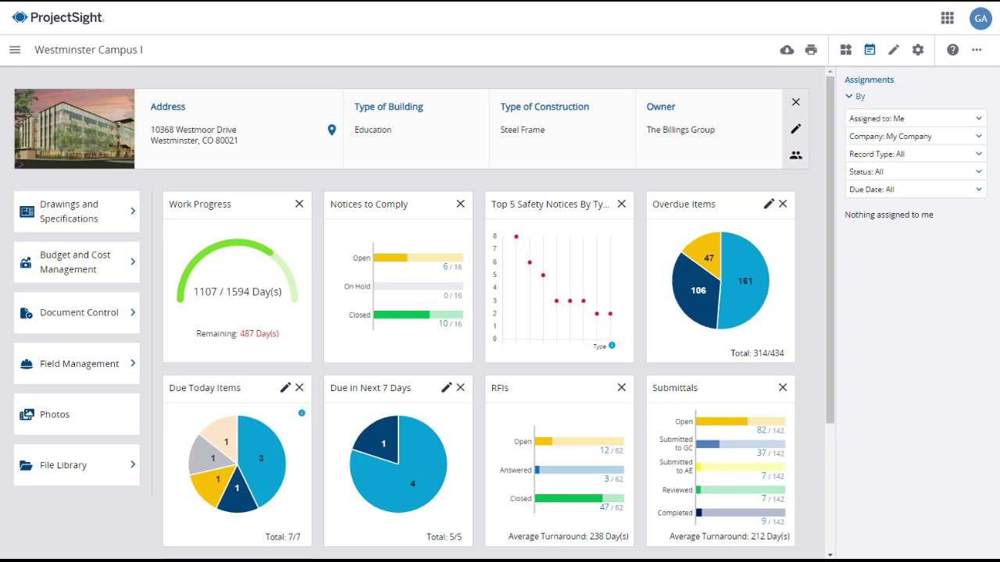
# Open the Transmittals & Correspondence records under Document Control for the Westminster Campus I project.
pyautogui.click(91, 323)
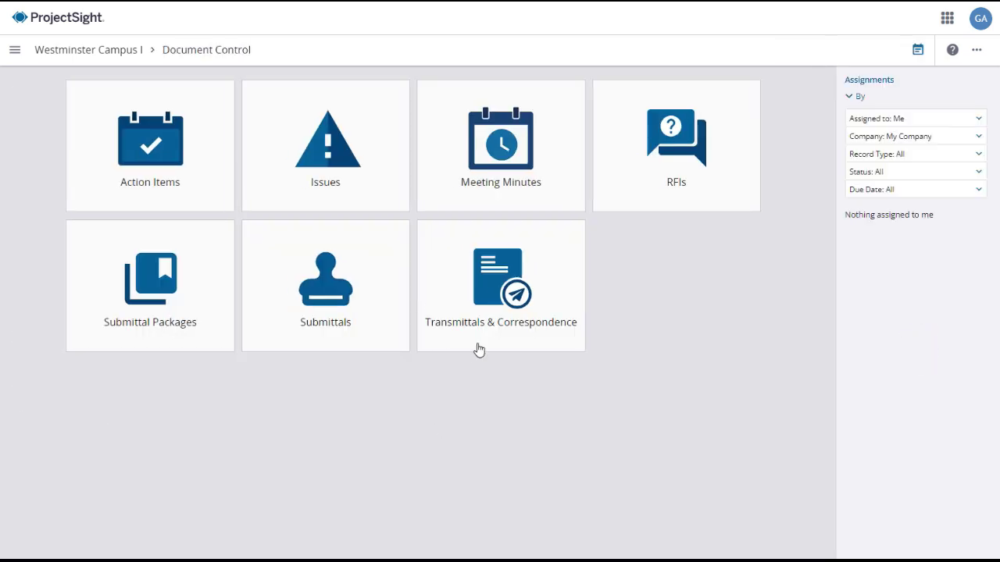
pyautogui.click(485, 323)
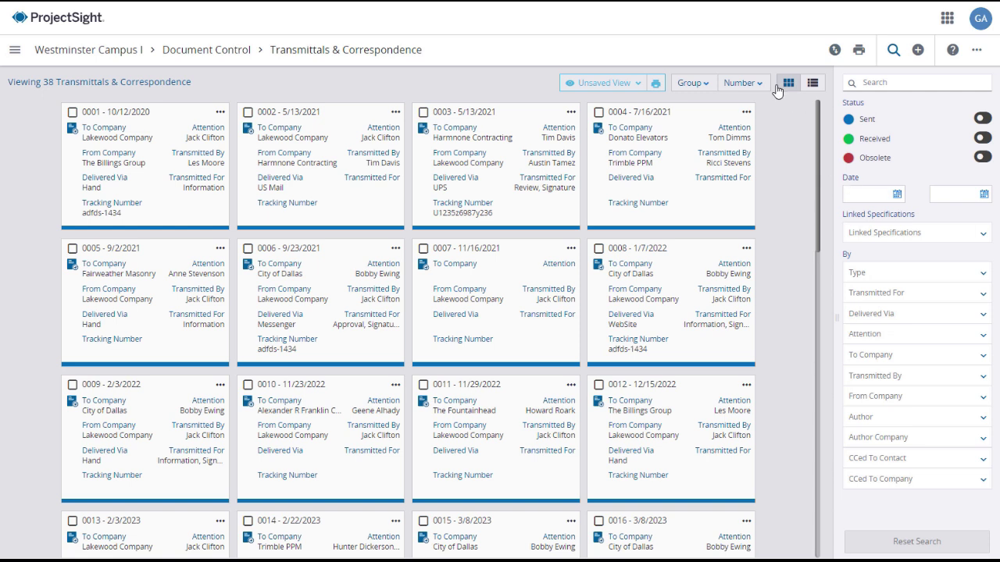
# Examine the sorting, grouping and saved view options of the transmittals and correspondence list.
pyautogui.click(759, 85)
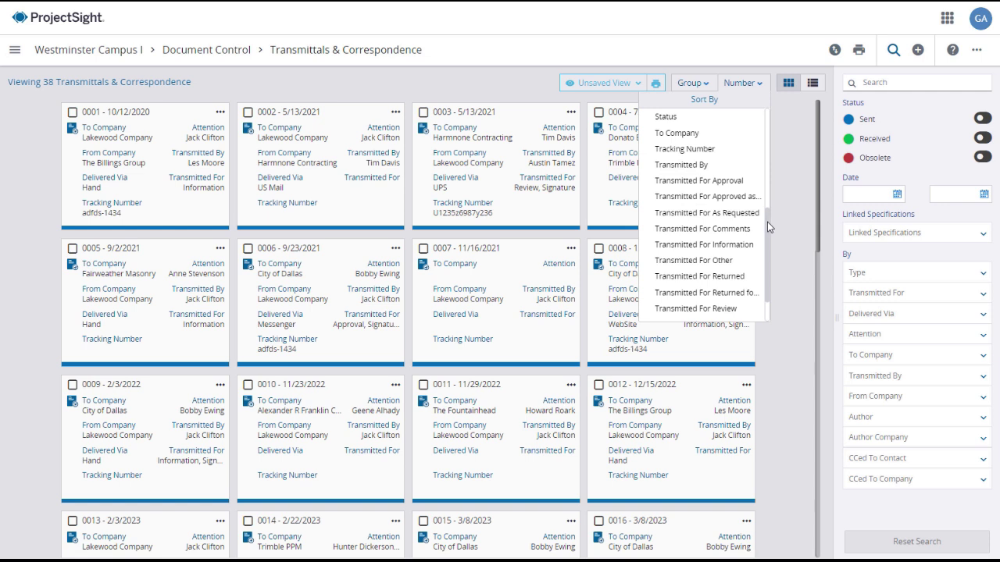
pyautogui.moveTo(767, 223); pyautogui.dragTo(768, 186)
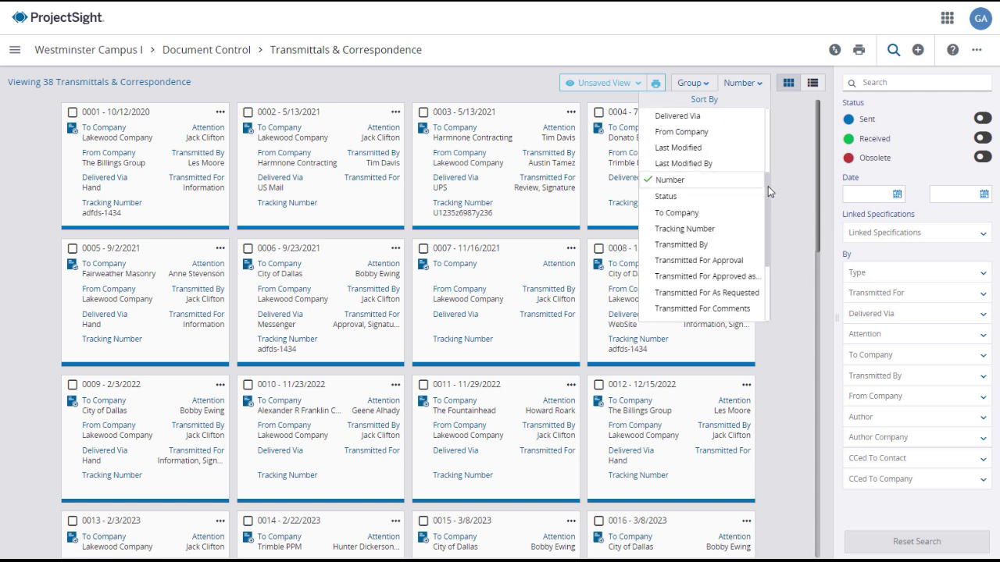
pyautogui.click(691, 83)
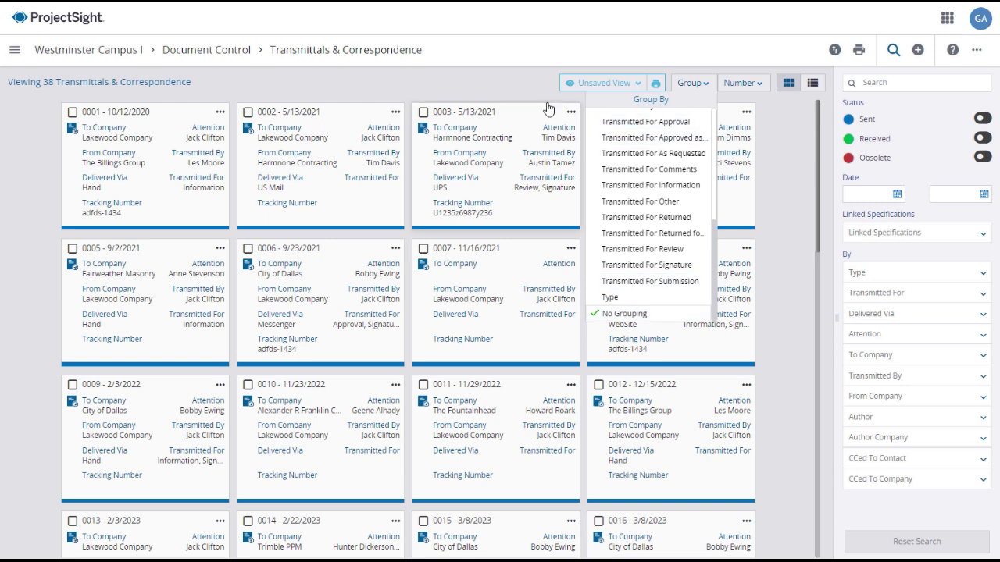
pyautogui.click(618, 85)
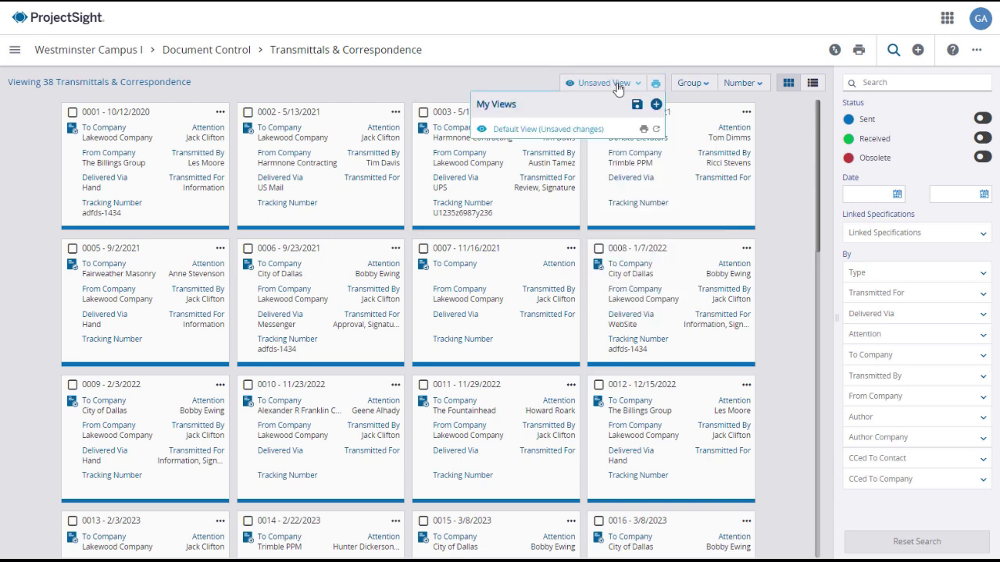
pyautogui.click(532, 82)
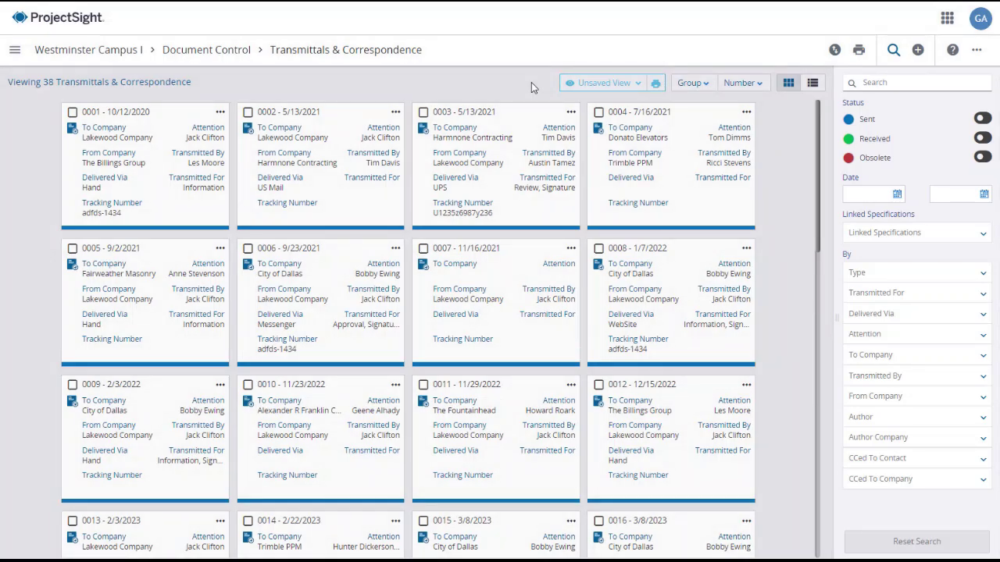
# Open transmittal 0005 and examine its status options, contact details and acknowledgement section.
pyautogui.click(219, 303)
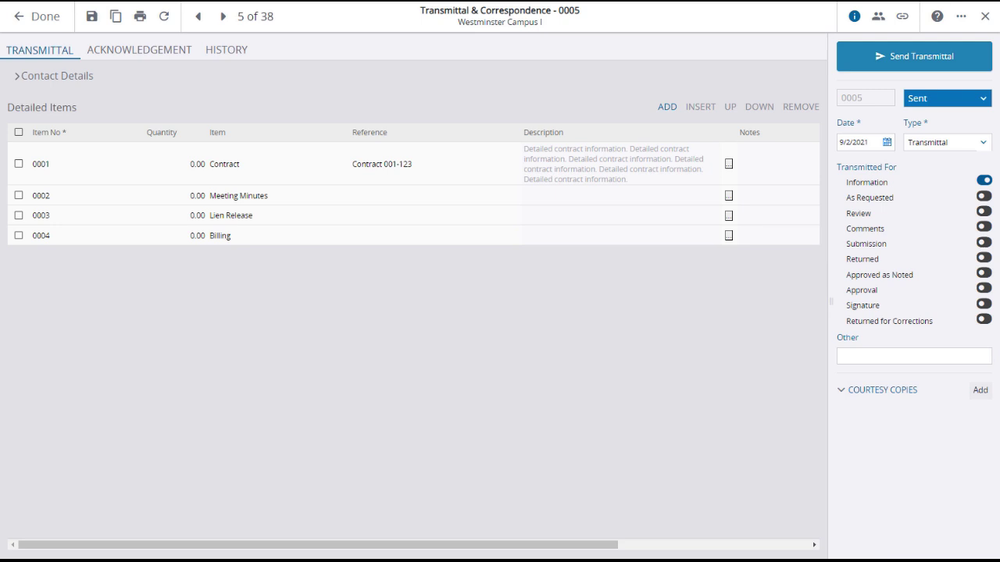
pyautogui.click(984, 99)
pyautogui.press('Escape')
pyautogui.click(17, 77)
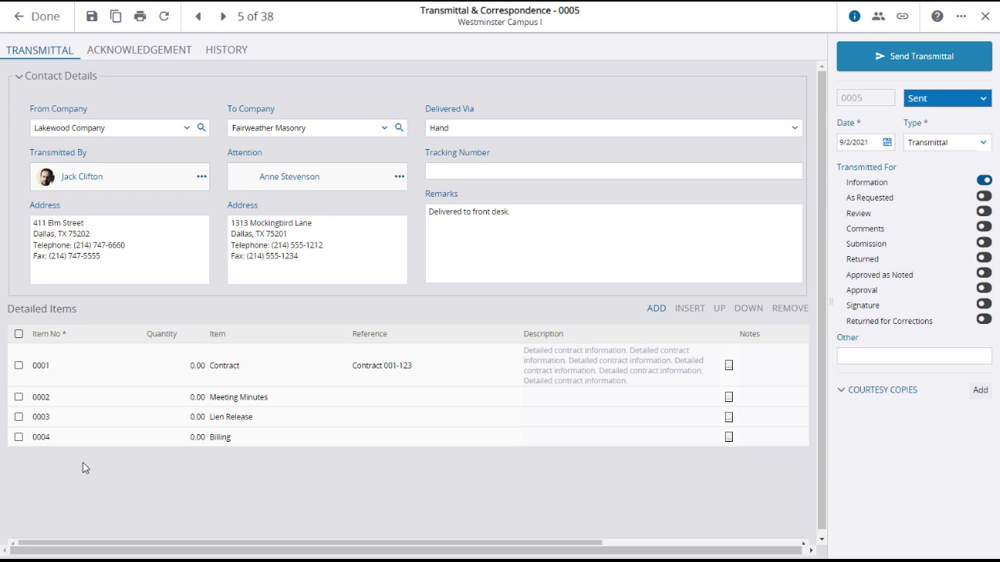
pyautogui.click(119, 51)
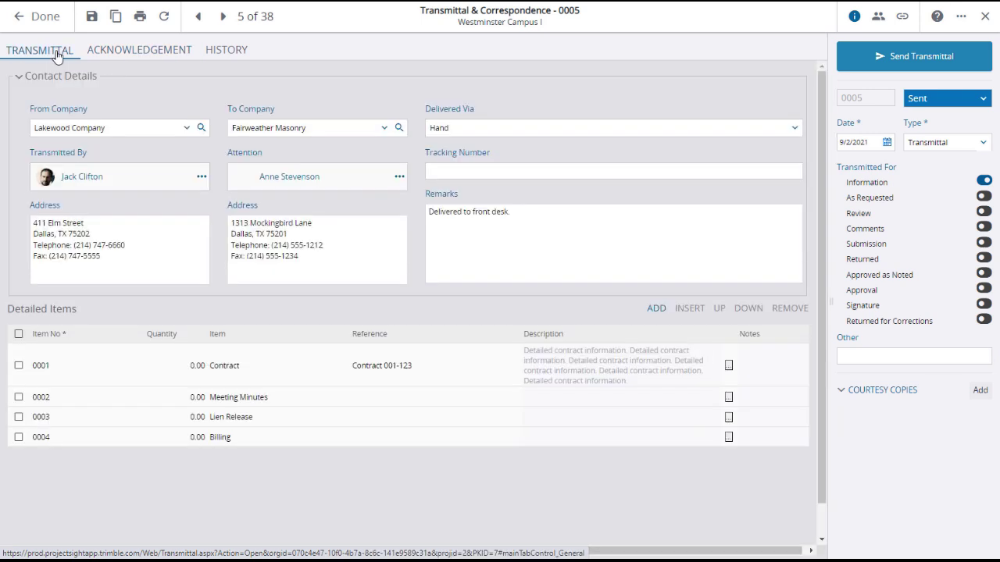
pyautogui.click(57, 55)
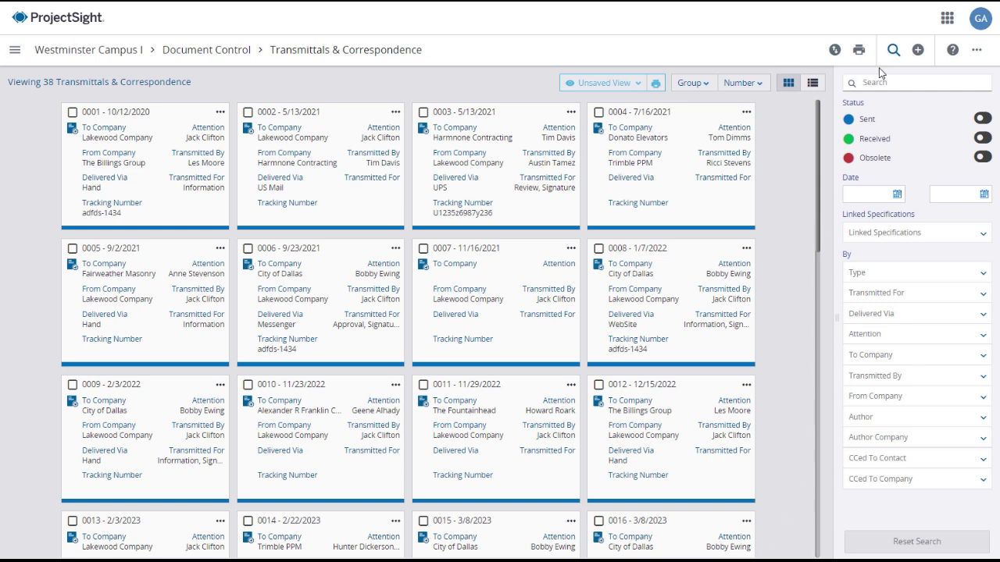
# Start a new transmittal and correspondence record with type Transmittal, transmitted for As Requested.
pyautogui.click(918, 55)
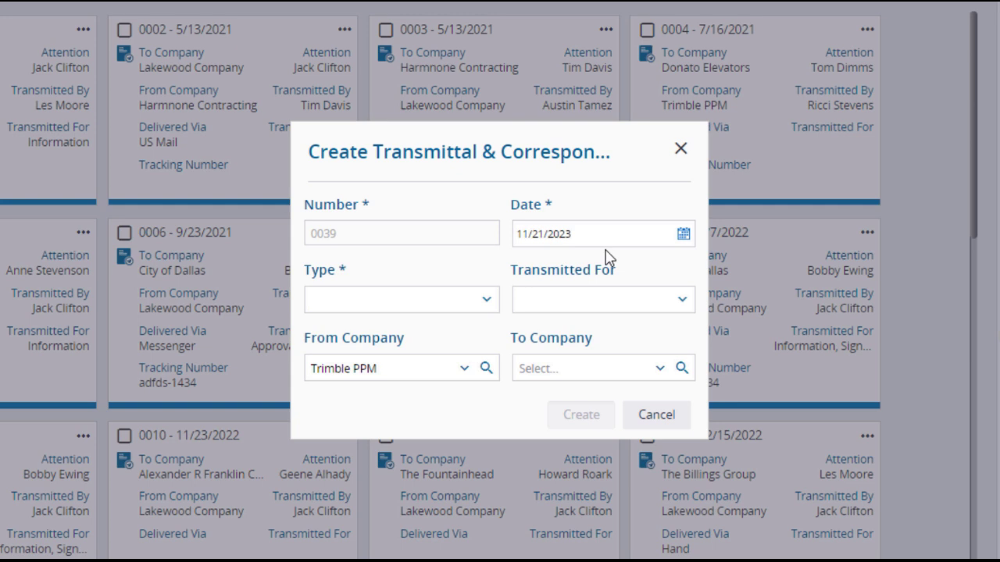
pyautogui.click(487, 303)
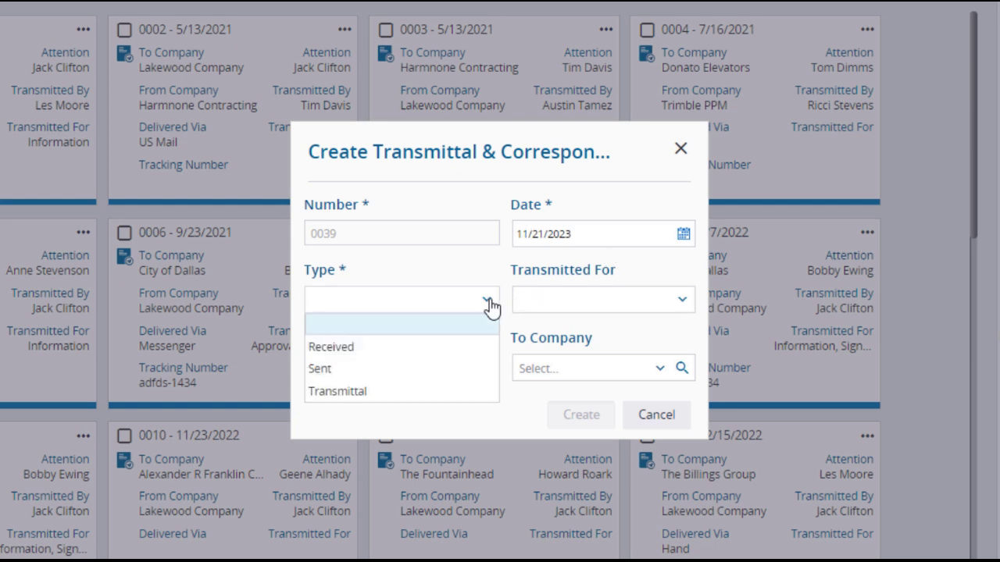
pyautogui.click(448, 392)
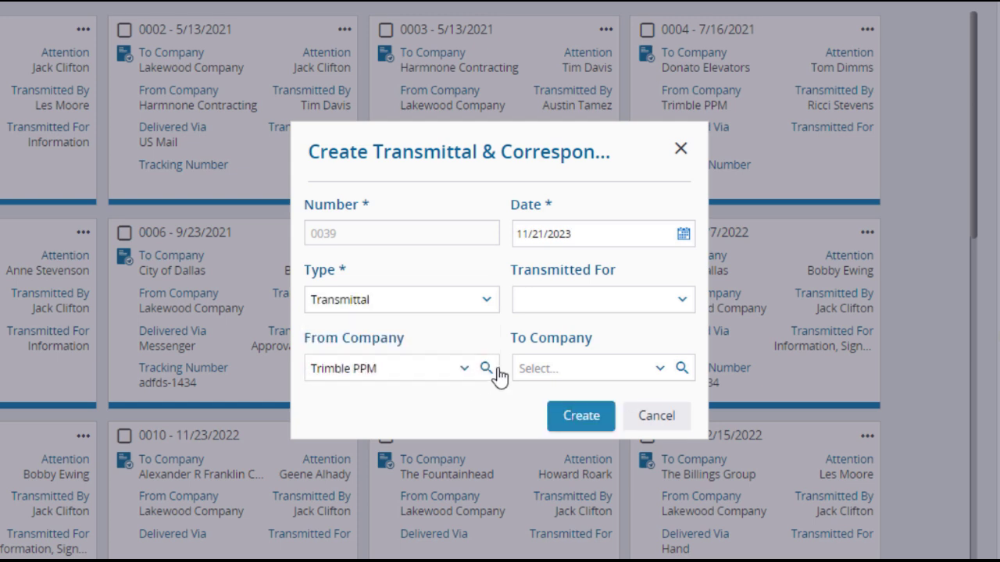
pyautogui.click(683, 306)
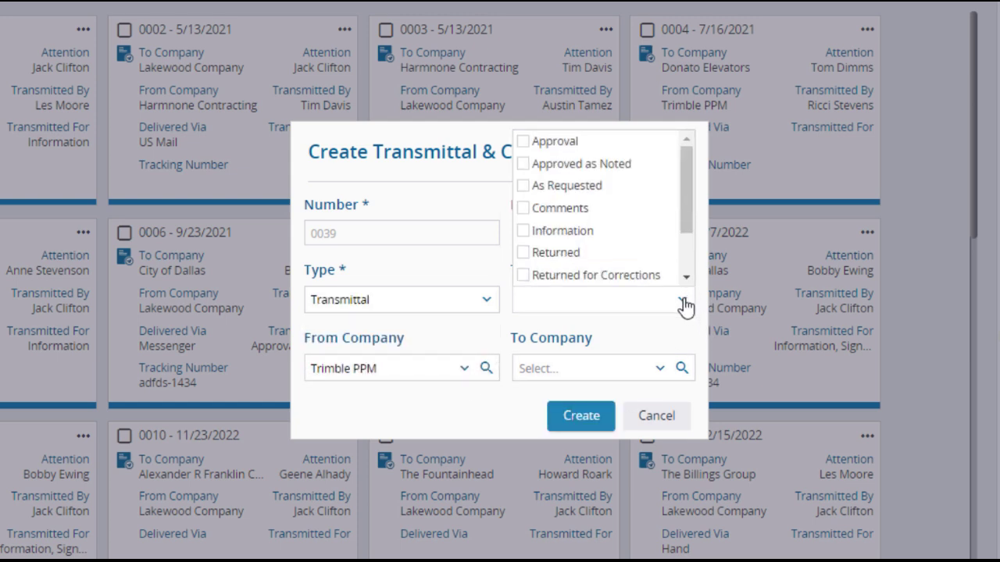
pyautogui.click(523, 188)
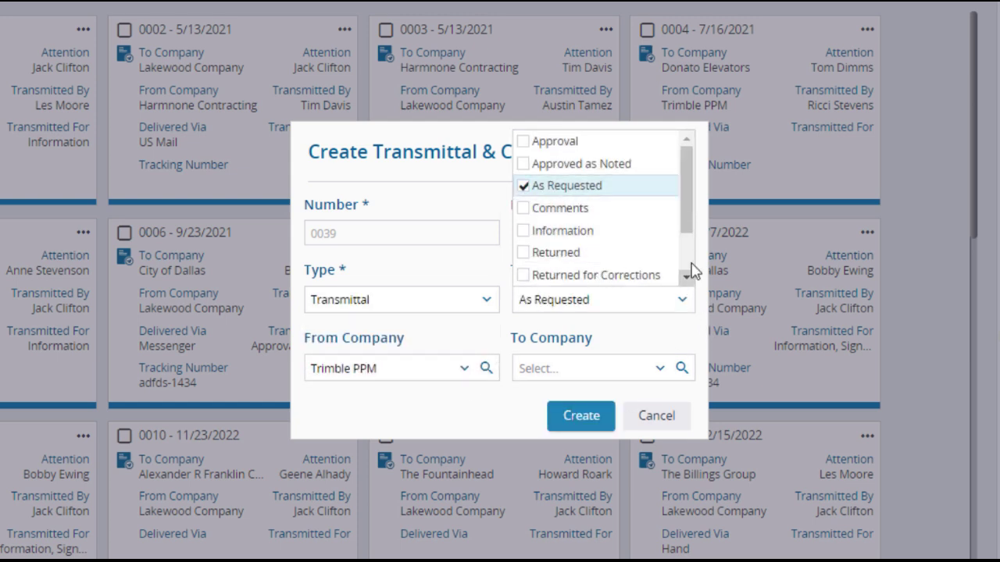
pyautogui.moveTo(684, 212); pyautogui.dragTo(685, 245)
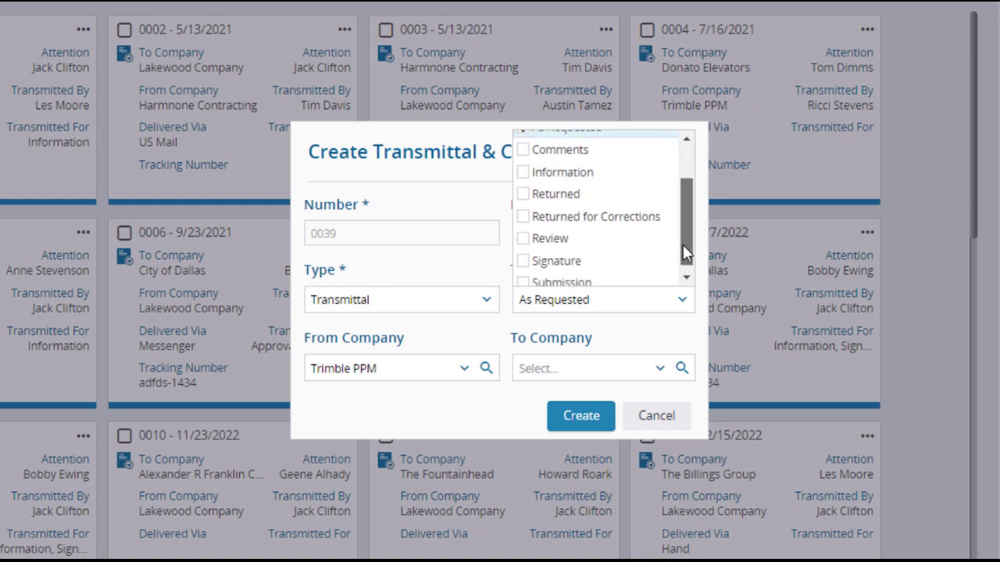
pyautogui.click(705, 275)
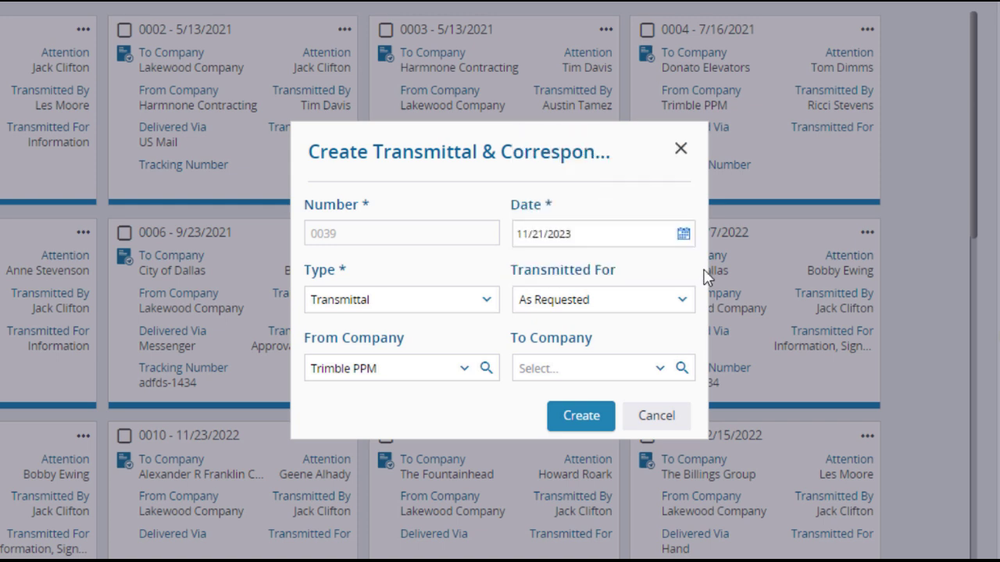
# Choose E.E. Blosom Construction Corp. as the receiving company and create the transmittal.
pyautogui.click(662, 371)
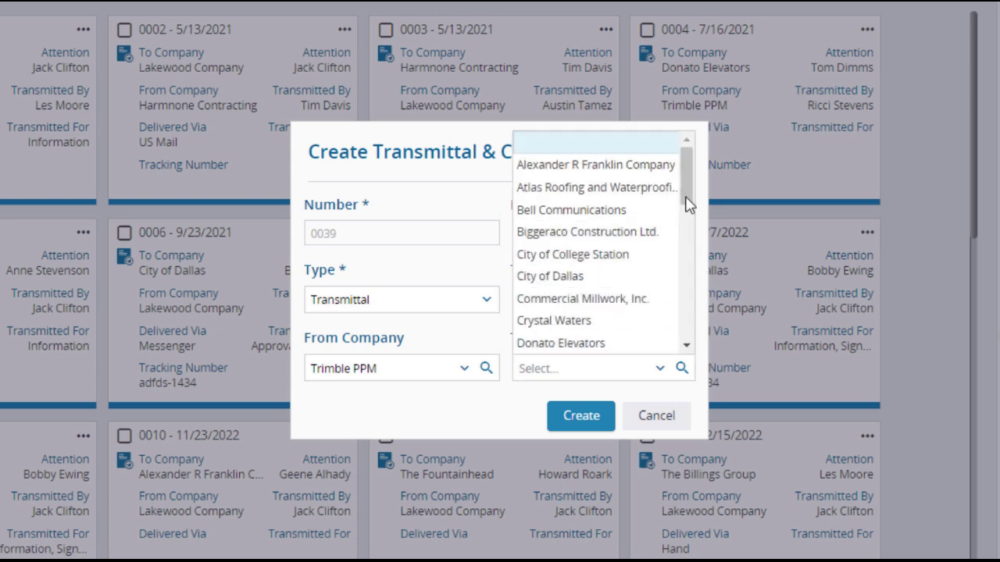
pyautogui.moveTo(687, 205); pyautogui.dragTo(686, 240)
pyautogui.click(617, 238)
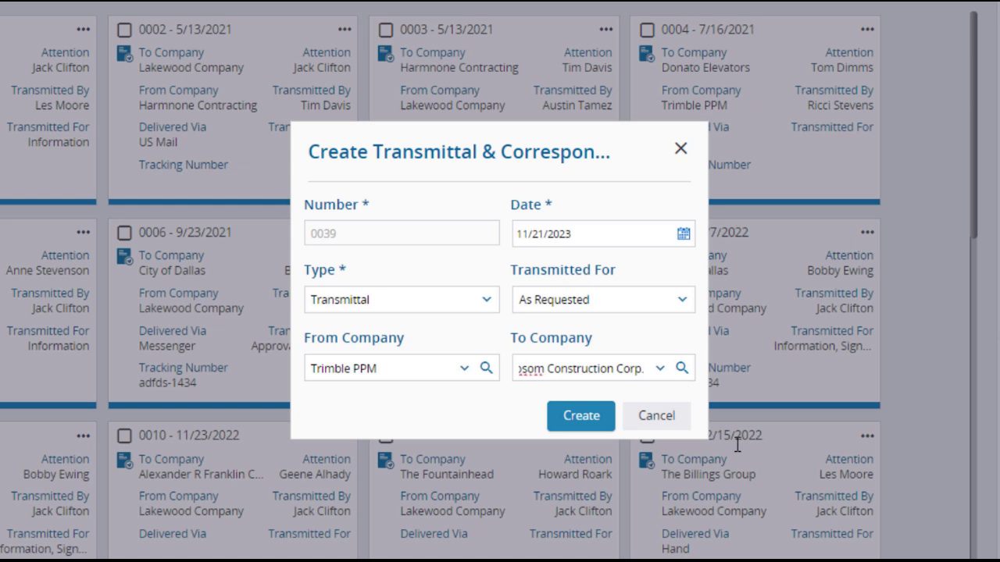
pyautogui.click(577, 418)
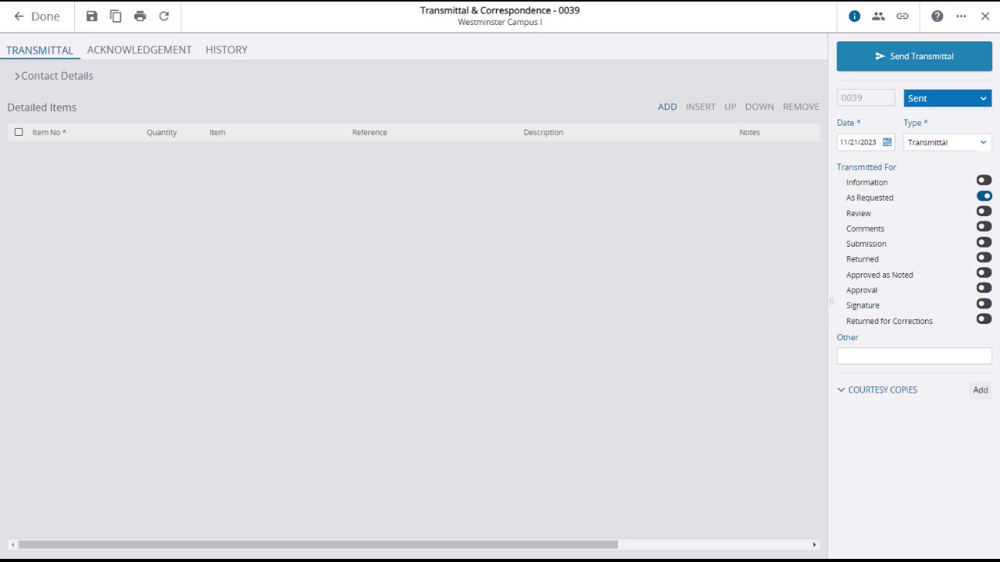
pyautogui.click(986, 102)
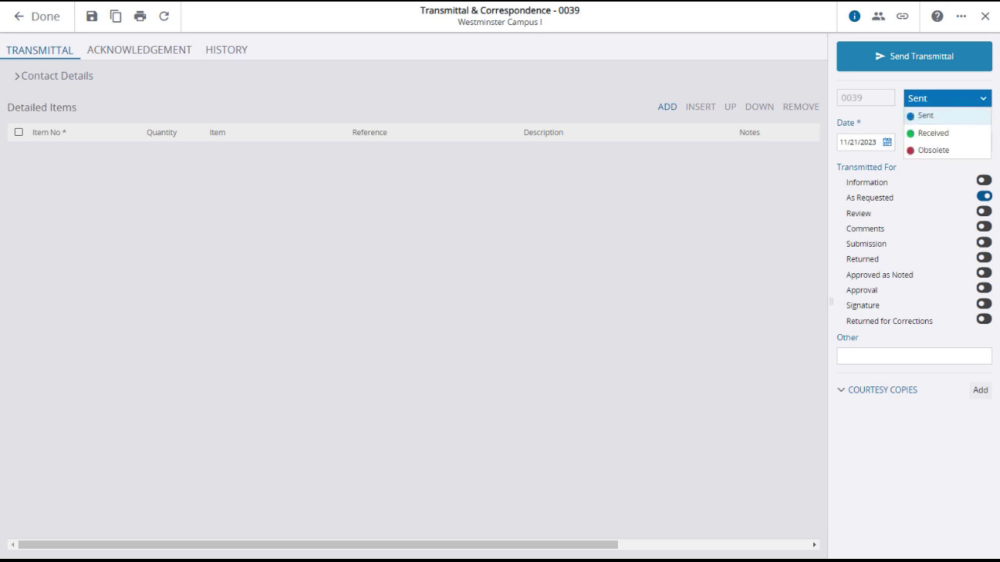
pyautogui.press('Escape')
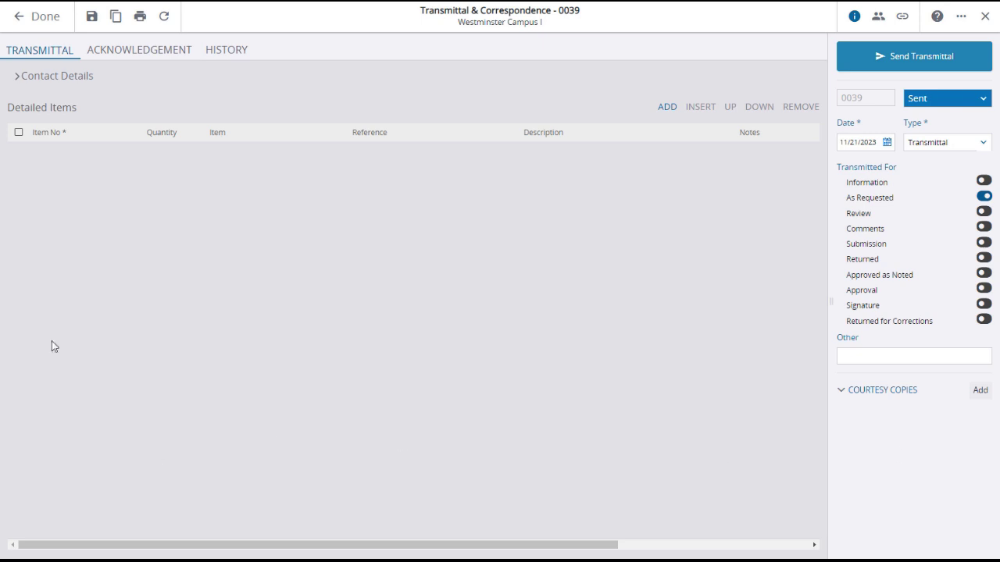
pyautogui.click(18, 82)
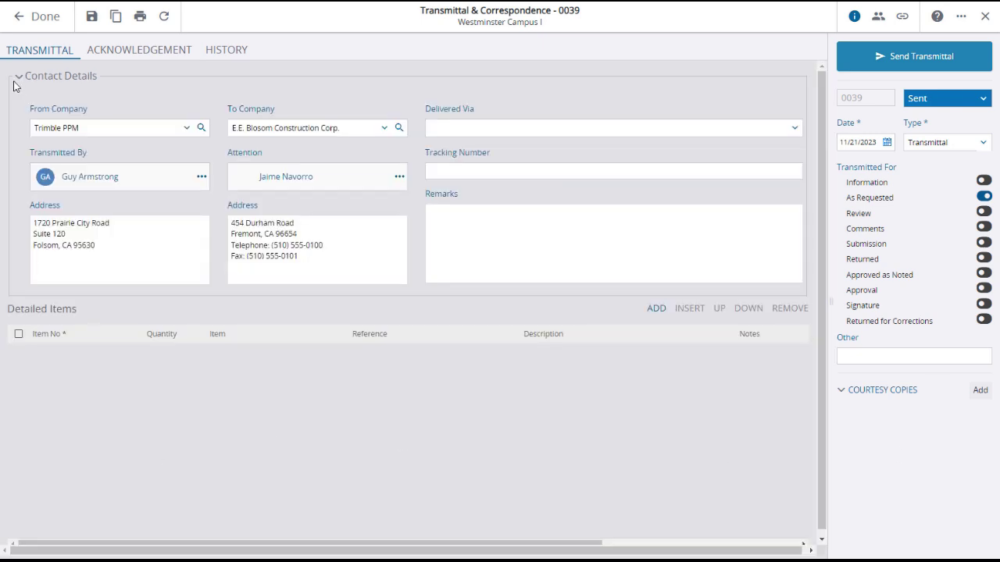
pyautogui.click(703, 132)
pyautogui.click(576, 175)
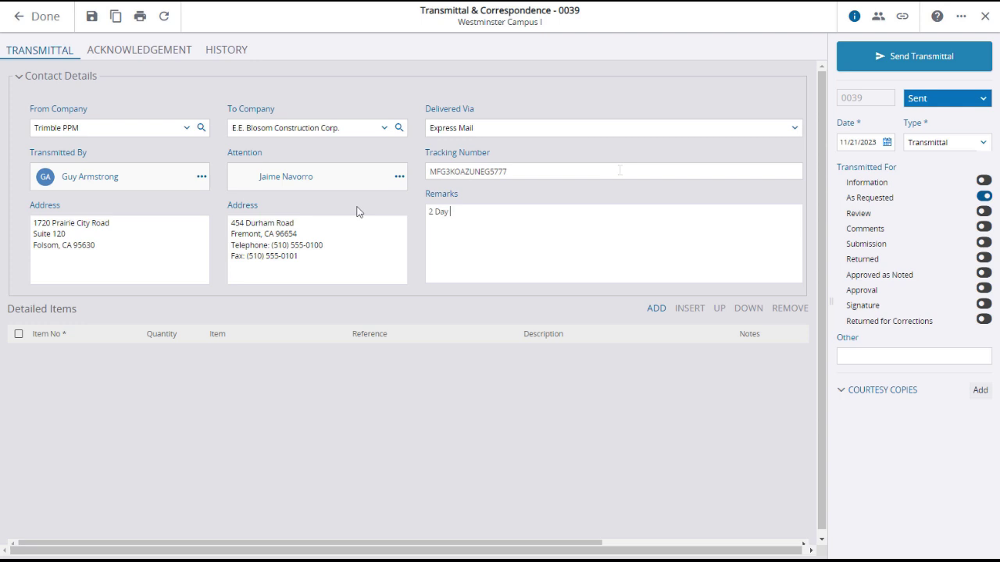
pyautogui.write('Delivery')
# Add a detailed item to the transmittal with quantity 3 and item type Samples.
pyautogui.click(657, 310)
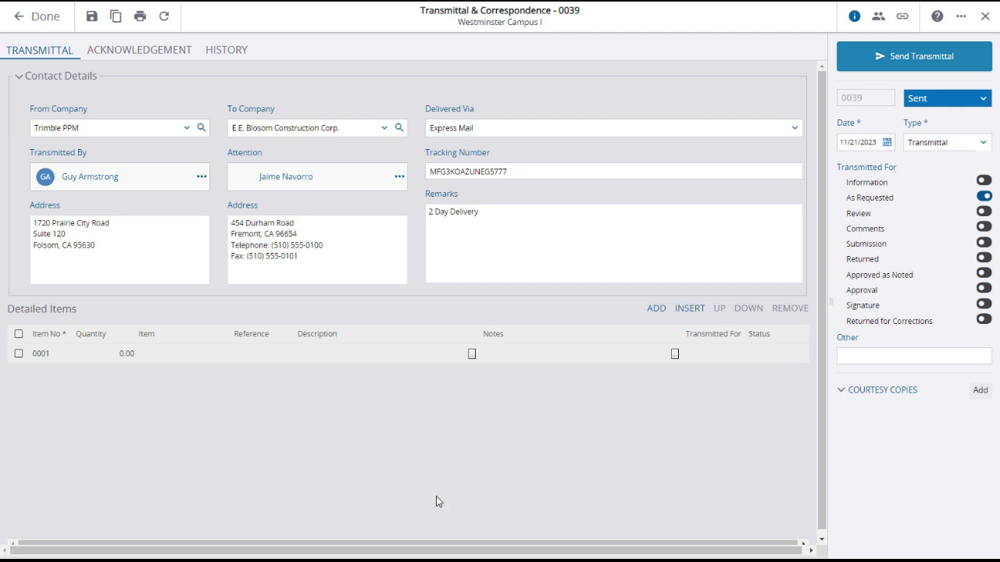
pyautogui.click(127, 355)
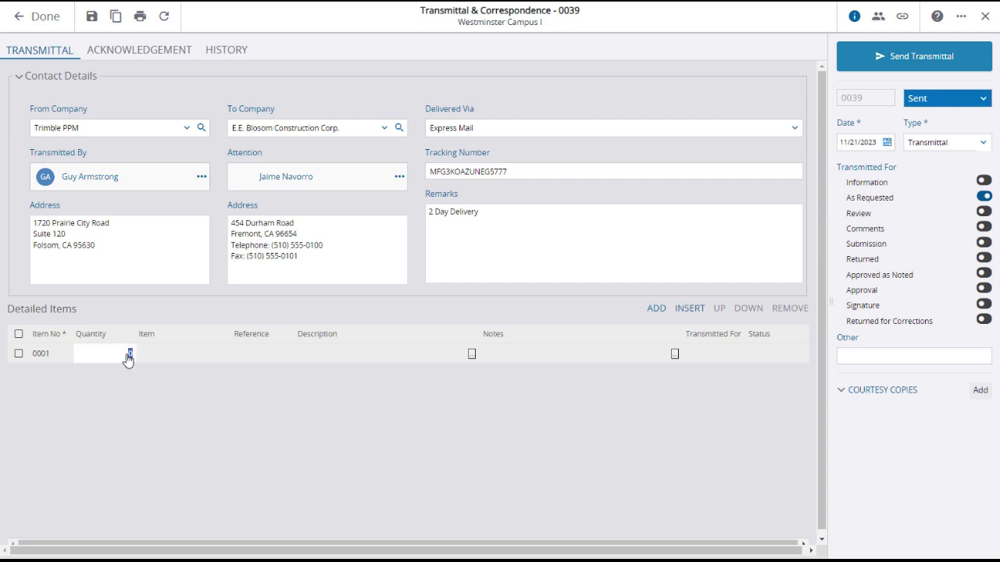
pyautogui.write('3')
pyautogui.click(167, 355)
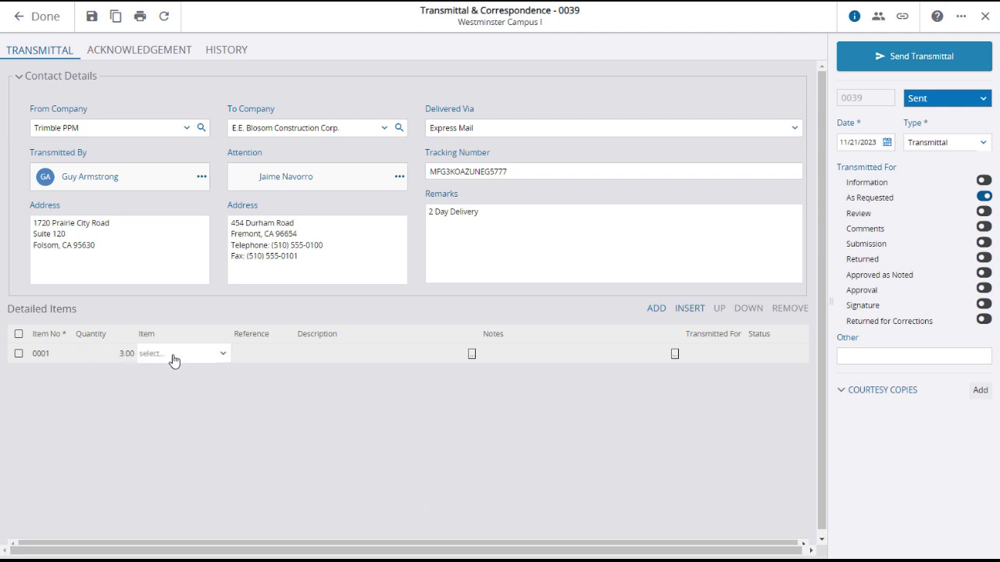
pyautogui.click(222, 357)
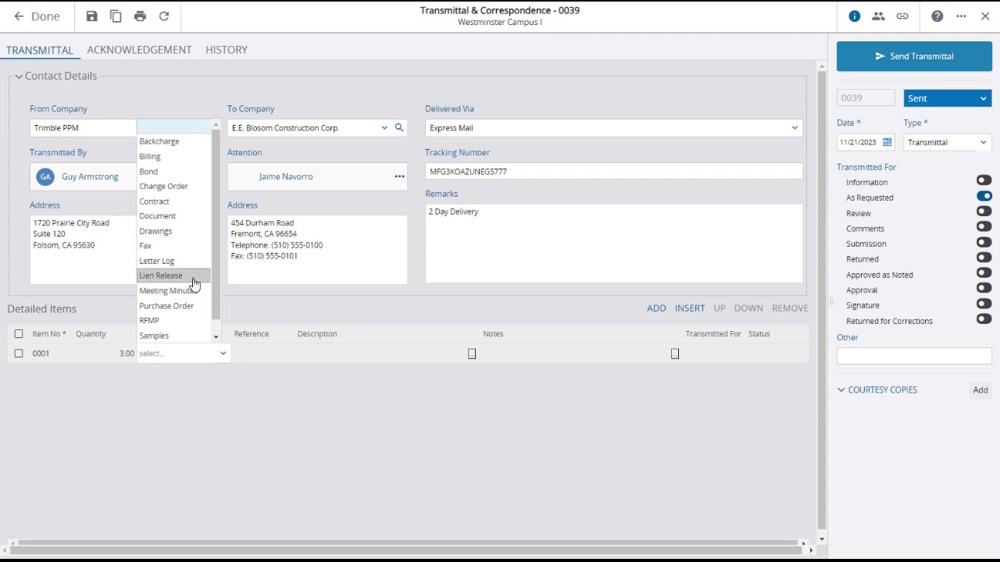
pyautogui.click(179, 321)
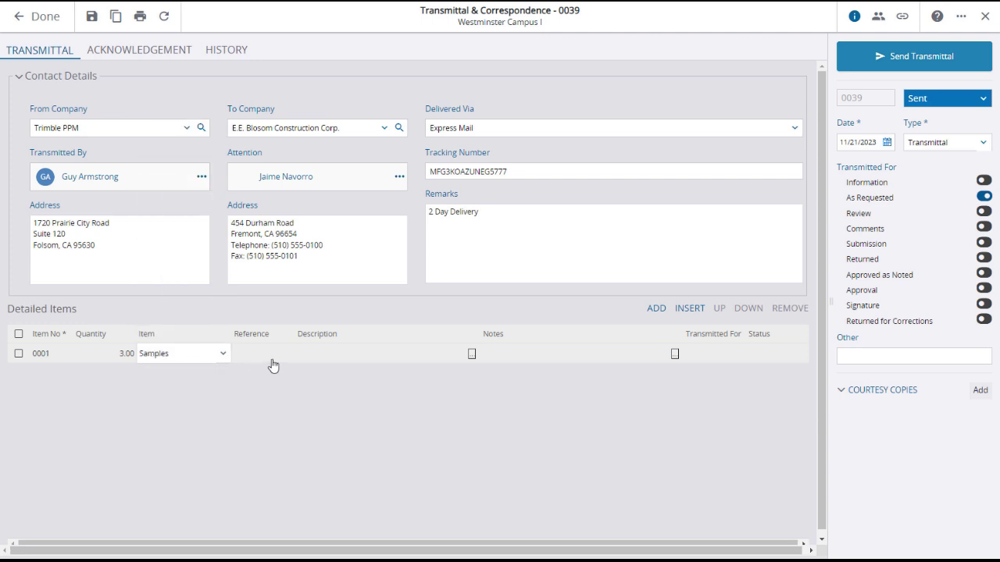
# Enter "Cork Flooring Samples" as the description of the Samples item and save it.
pyautogui.click(472, 356)
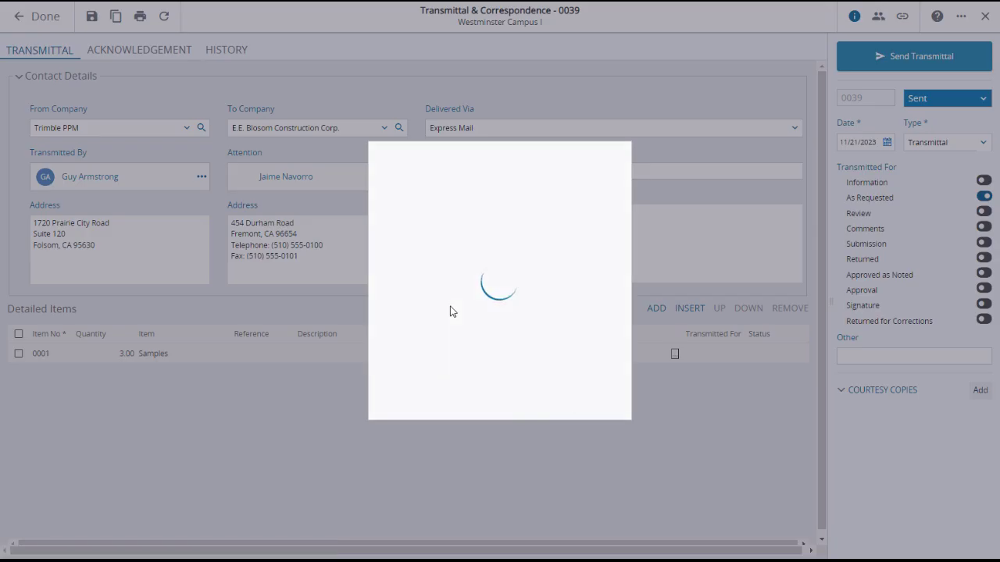
pyautogui.write('Cork Flooring Samp')
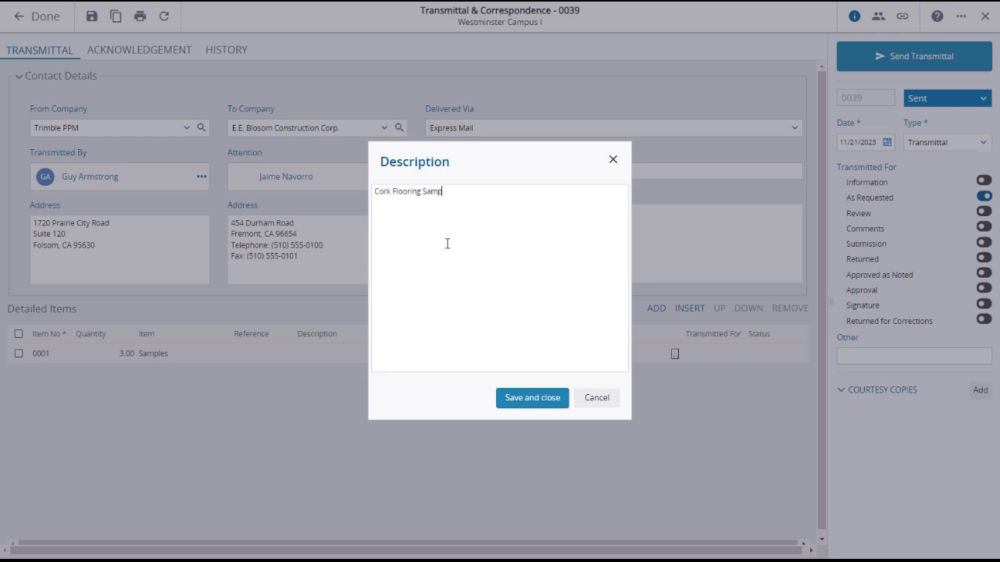
pyautogui.write('les')
pyautogui.click(550, 400)
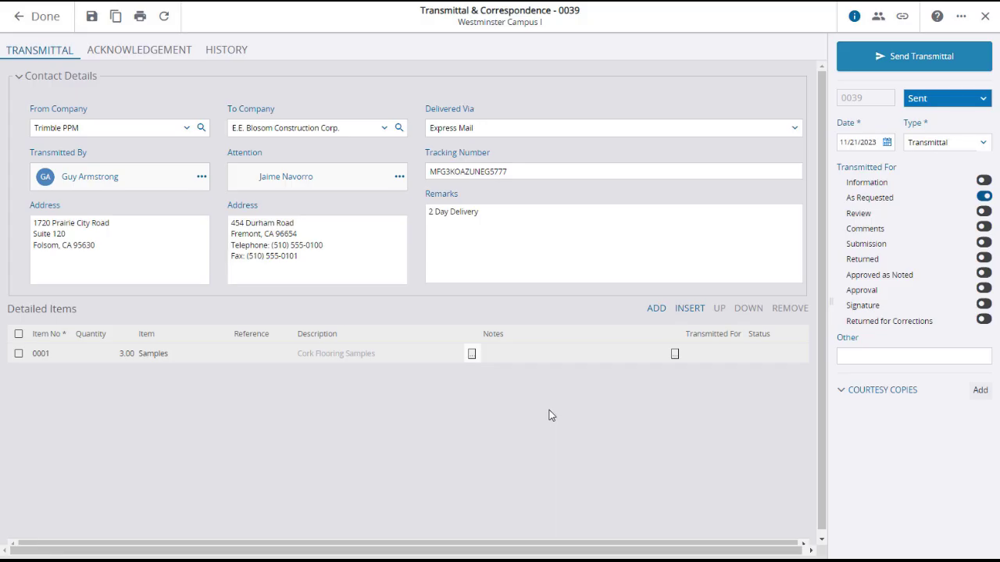
# Review the status choices available for the Samples item.
pyautogui.click(797, 356)
pyautogui.click(802, 357)
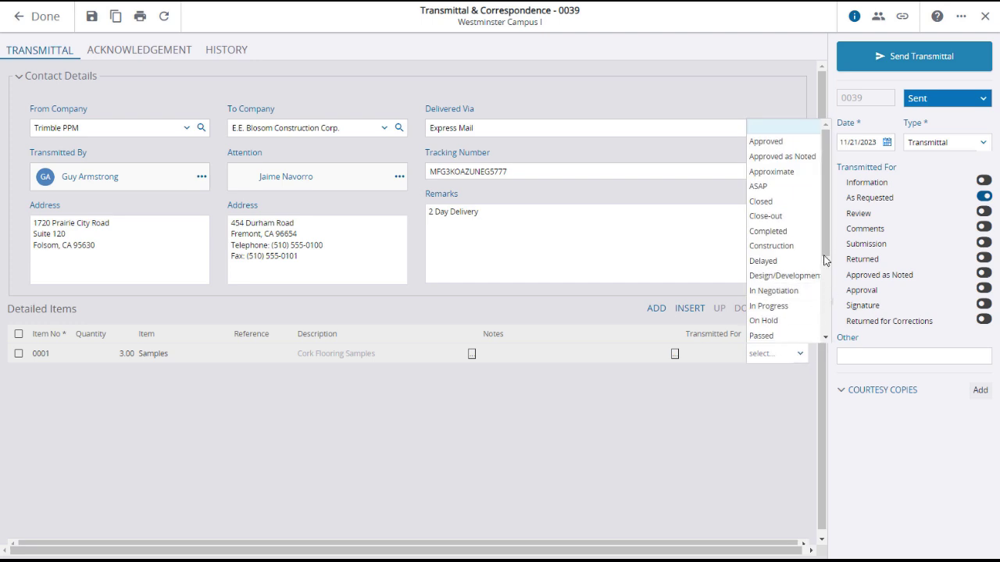
pyautogui.scroll(-3, 784, 234)
pyautogui.click(791, 383)
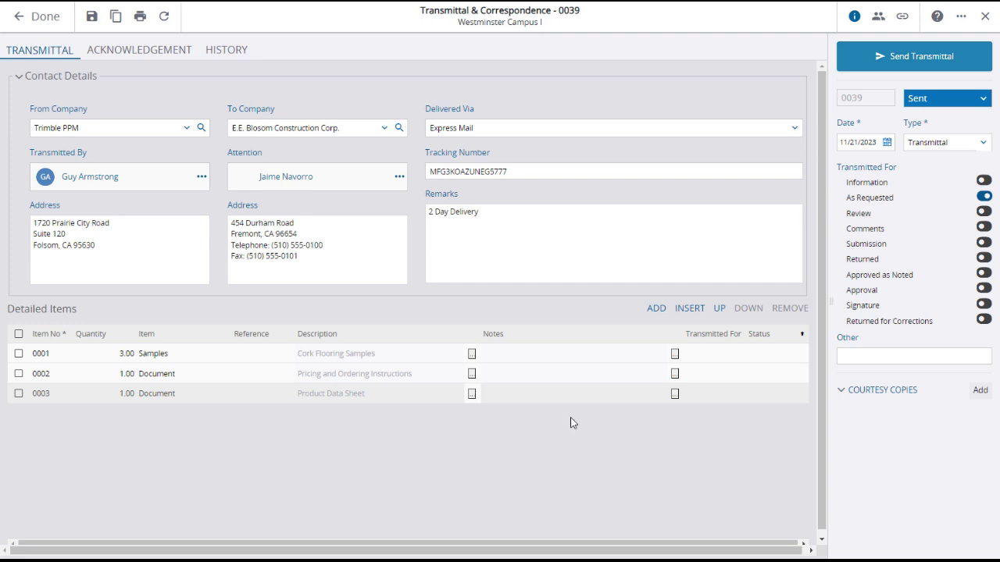
# Save the transmittal and link the first 096229 (CORK FLOORING) specification to it.
pyautogui.click(92, 17)
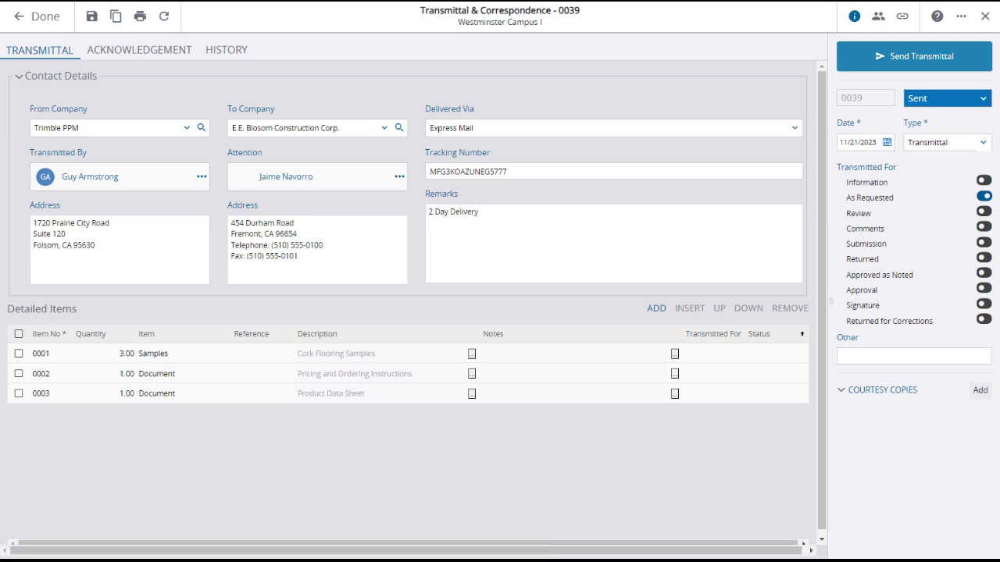
pyautogui.click(902, 21)
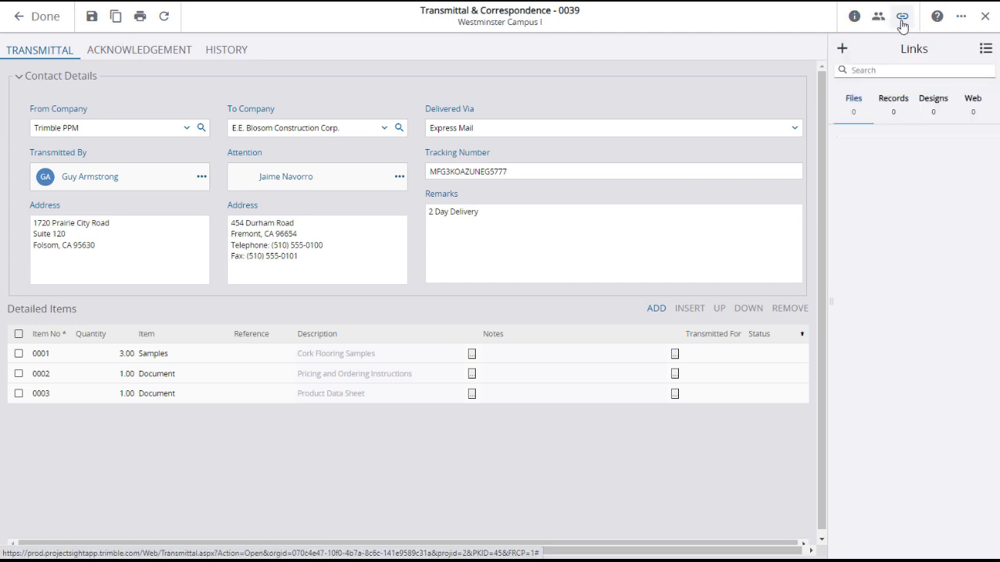
pyautogui.click(844, 49)
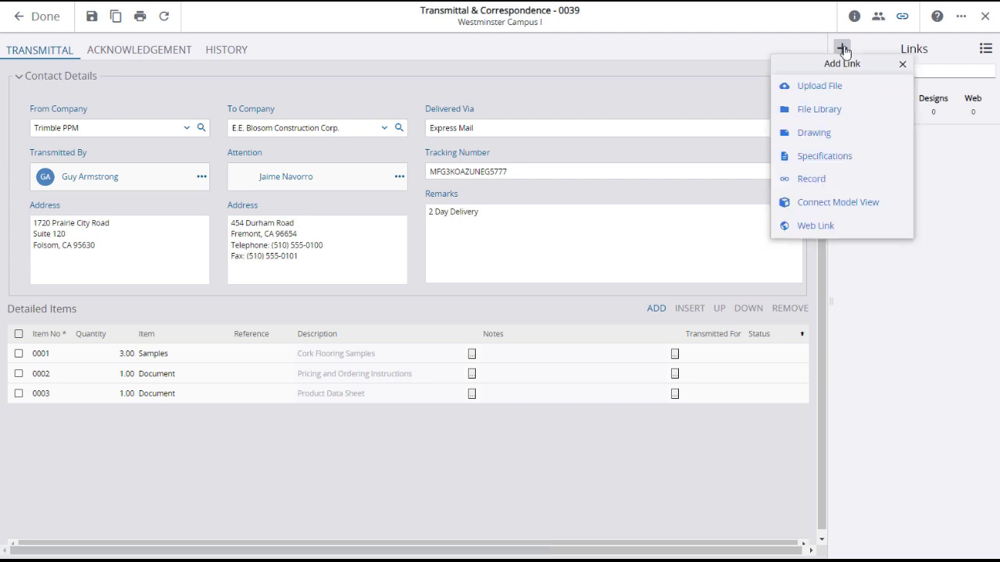
pyautogui.click(833, 158)
pyautogui.click(800, 93)
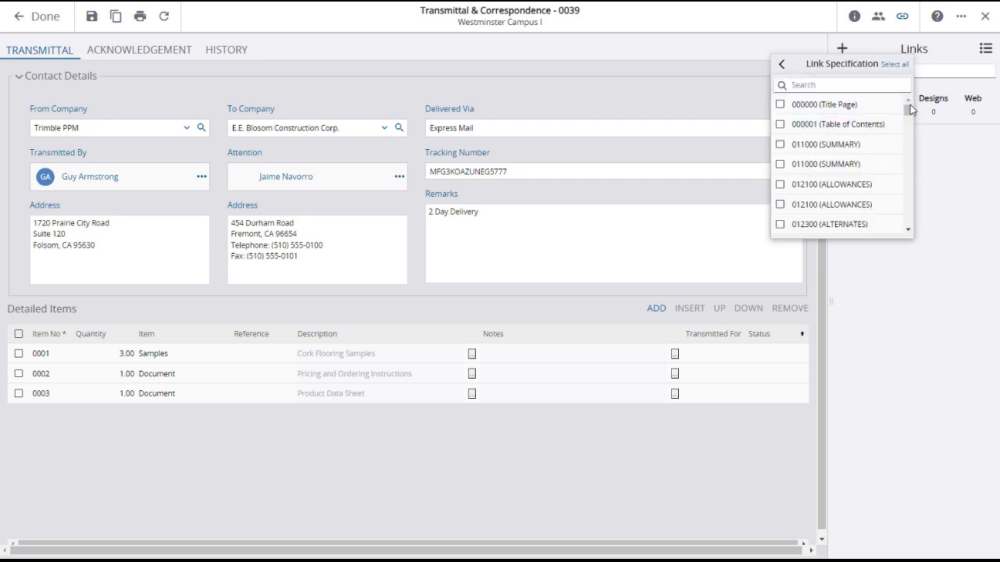
pyautogui.scroll(-10, 909, 115)
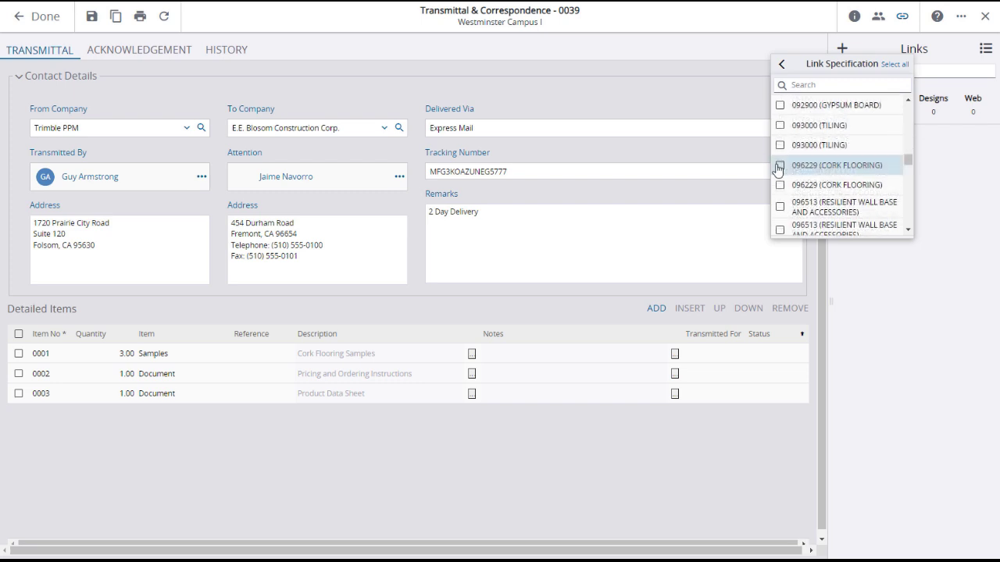
pyautogui.click(778, 168)
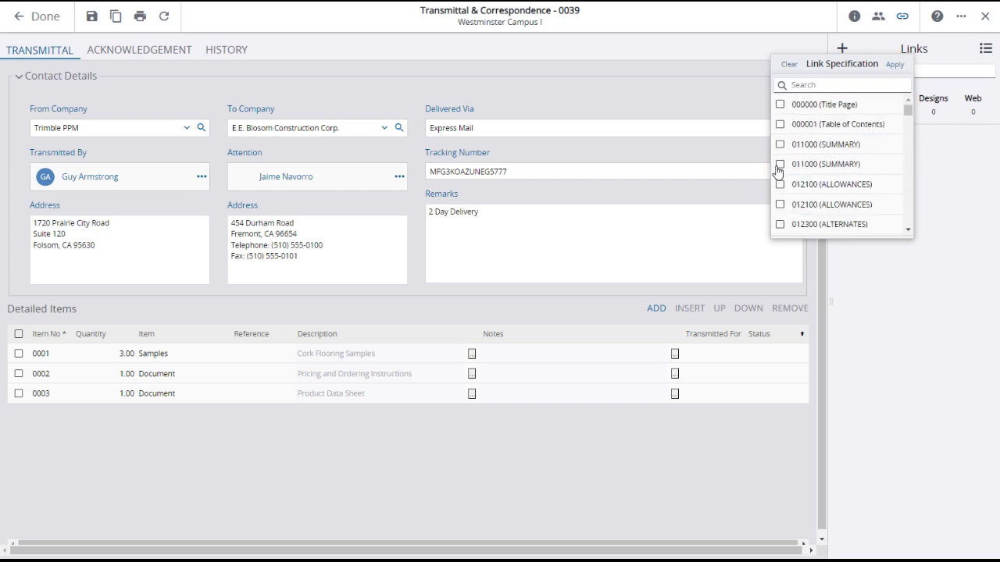
pyautogui.click(895, 65)
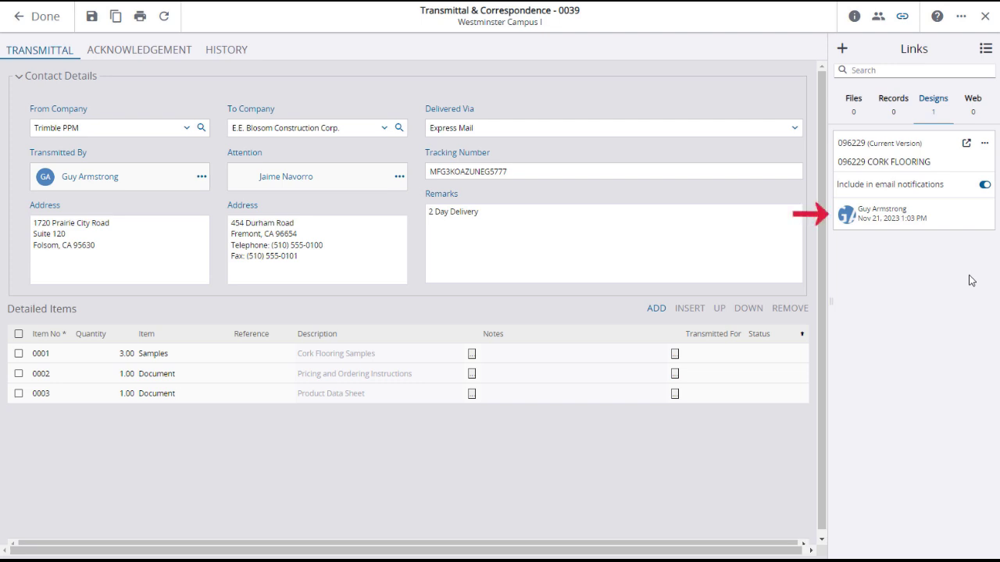
# Require acknowledgement of the transmittal and enter the acknowledgement note "Please acknowledge receipt of items. Thank you.".
pyautogui.click(856, 17)
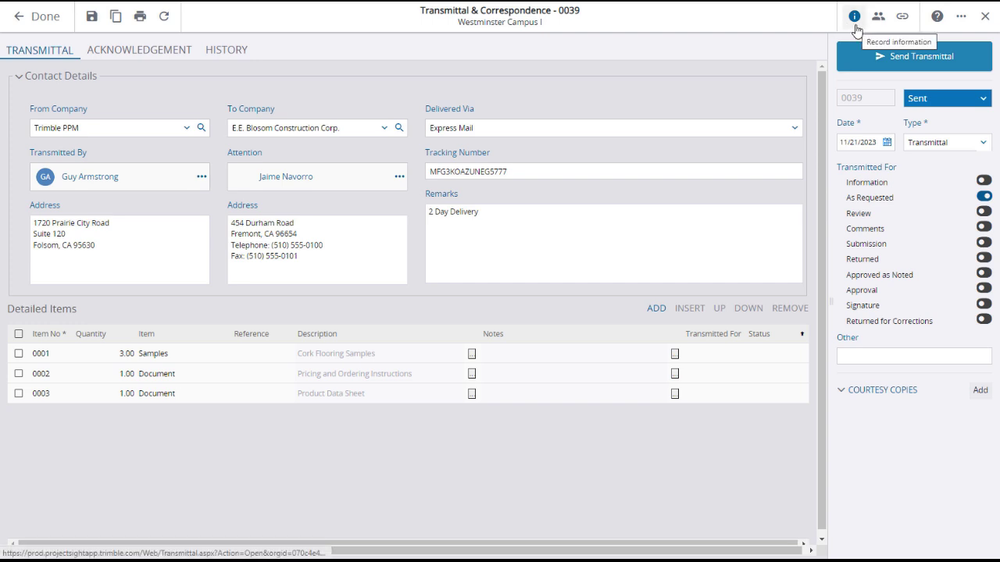
pyautogui.click(143, 51)
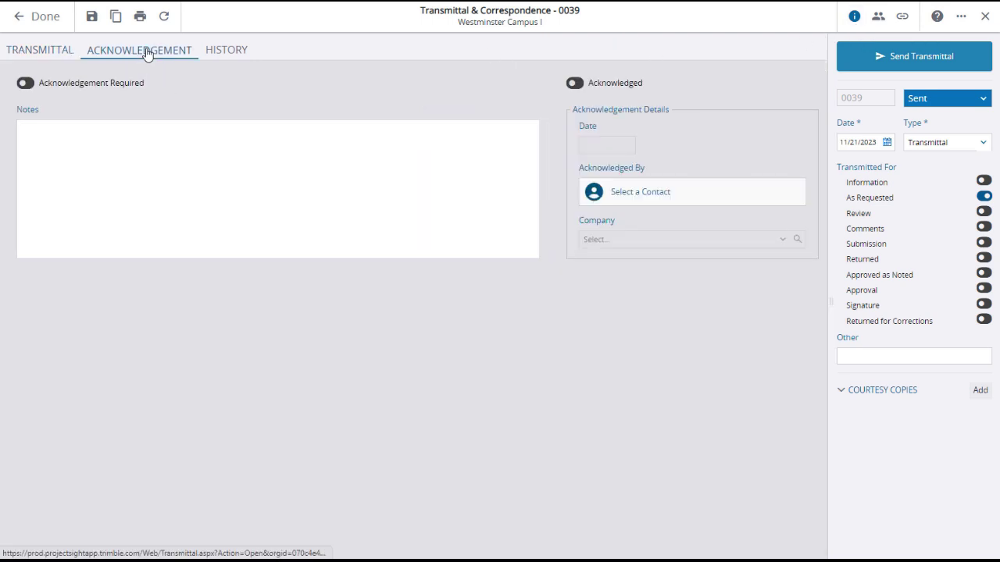
pyautogui.click(26, 83)
pyautogui.click(43, 125)
pyautogui.write('Please acknowledge receipt of items. Thank y')
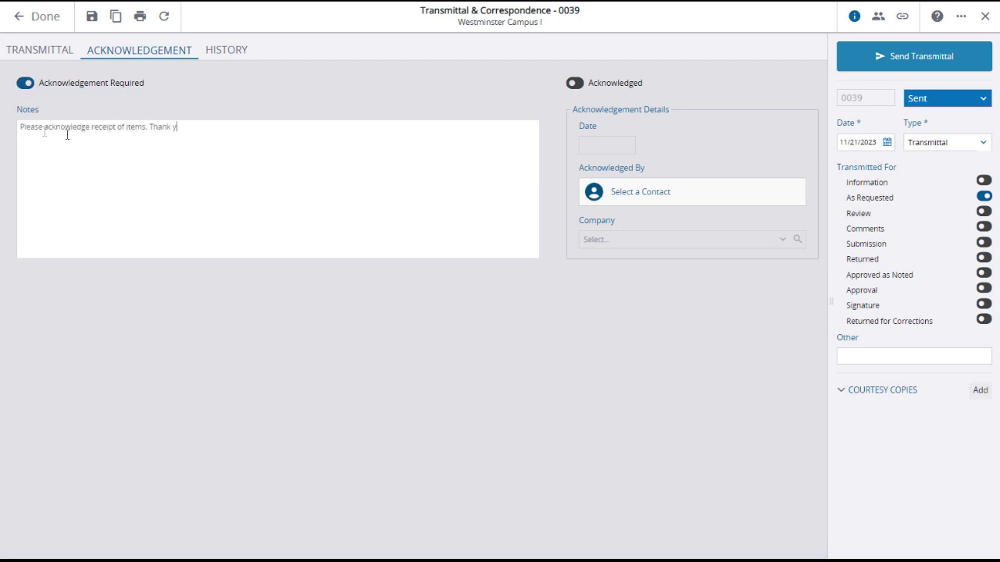
pyautogui.write('ou')
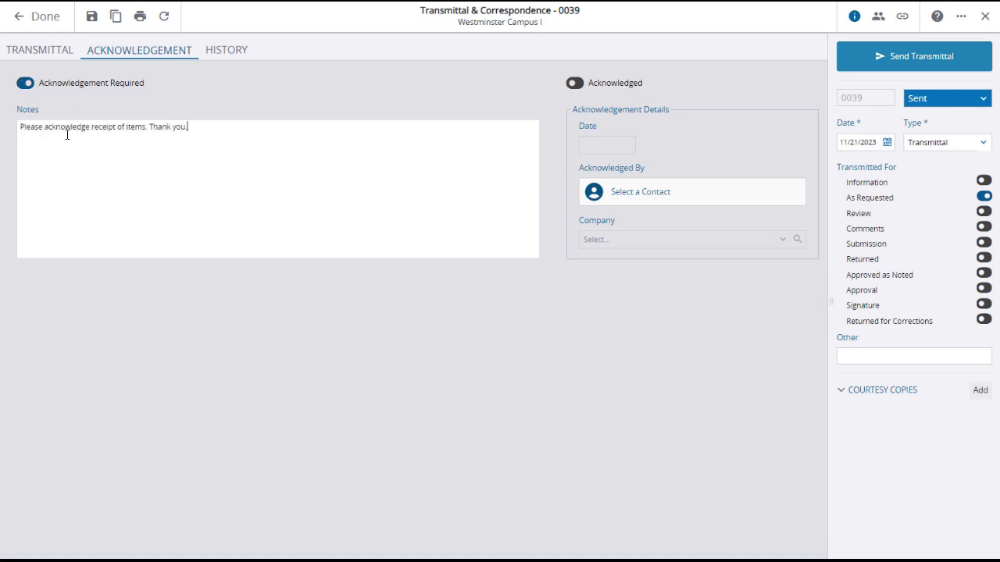
pyautogui.write('.')
# Mark the transmittal as acknowledged and save it with the status Received.
pyautogui.click(578, 89)
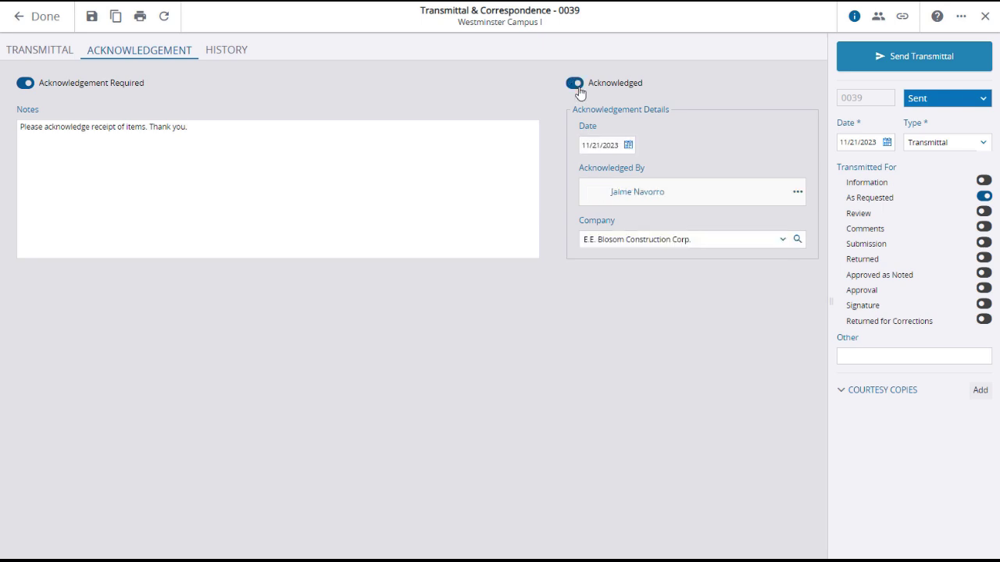
pyautogui.click(982, 101)
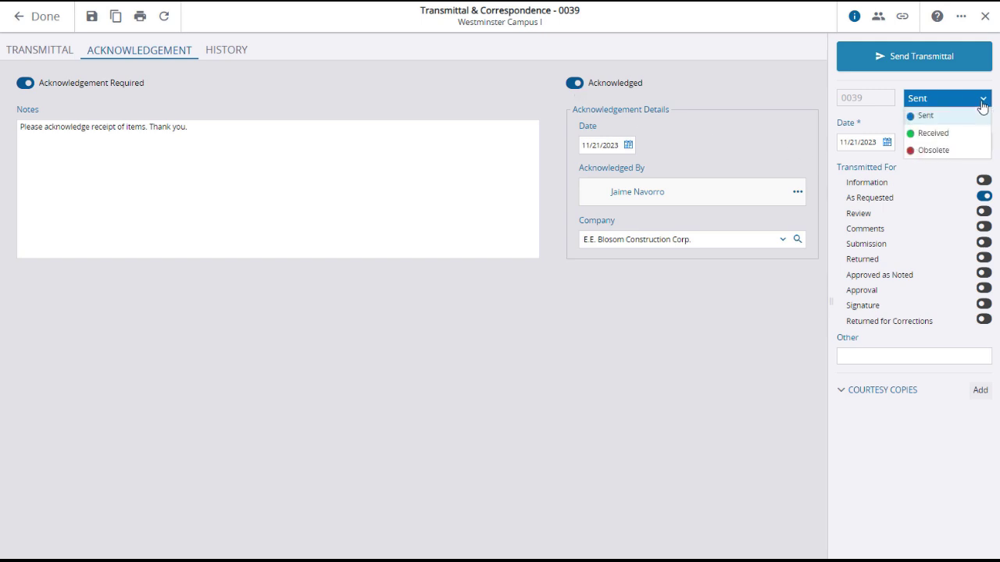
pyautogui.click(954, 134)
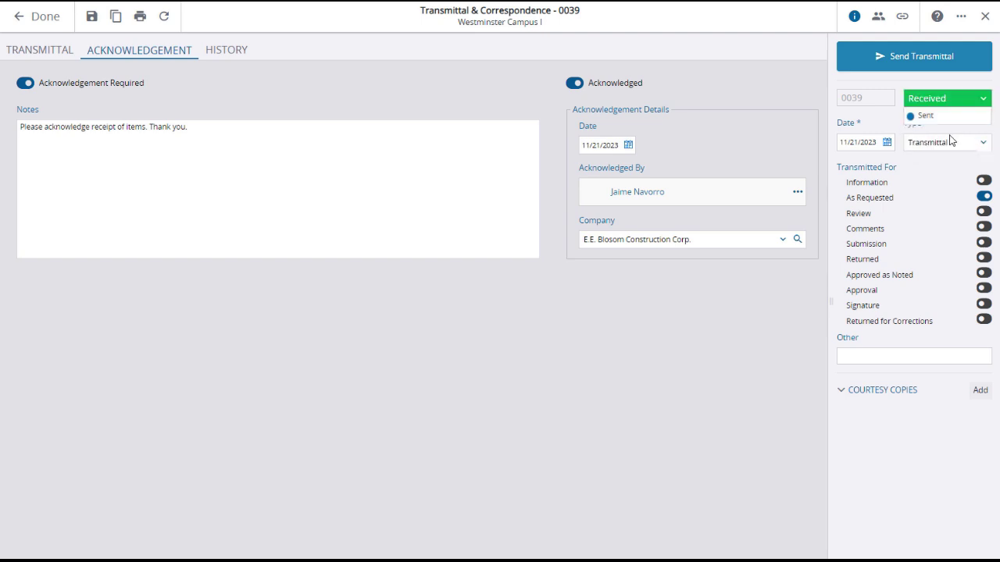
pyautogui.click(91, 16)
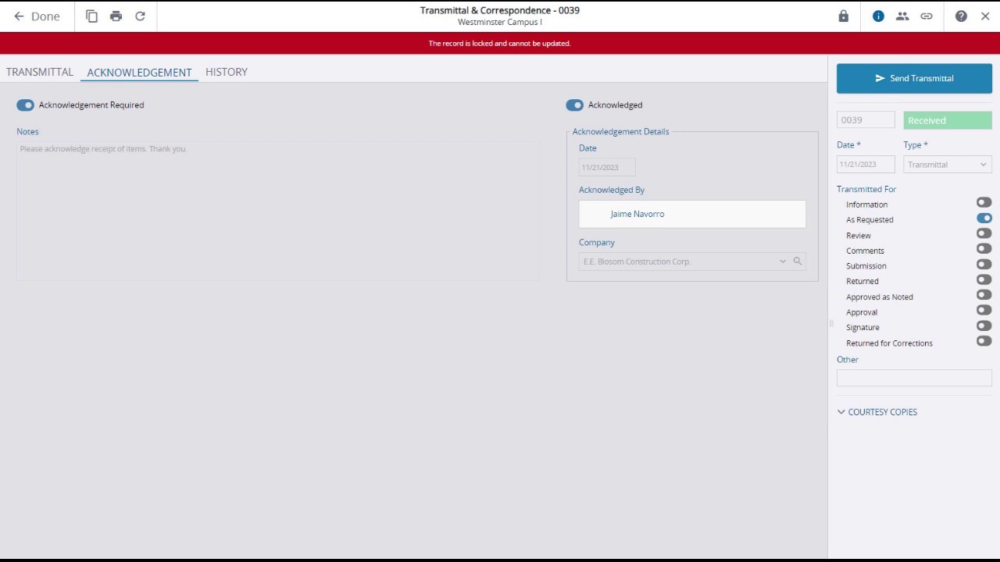
# Start sending the transmittal and add the first listed project contact as the email's main recipient.
pyautogui.click(912, 89)
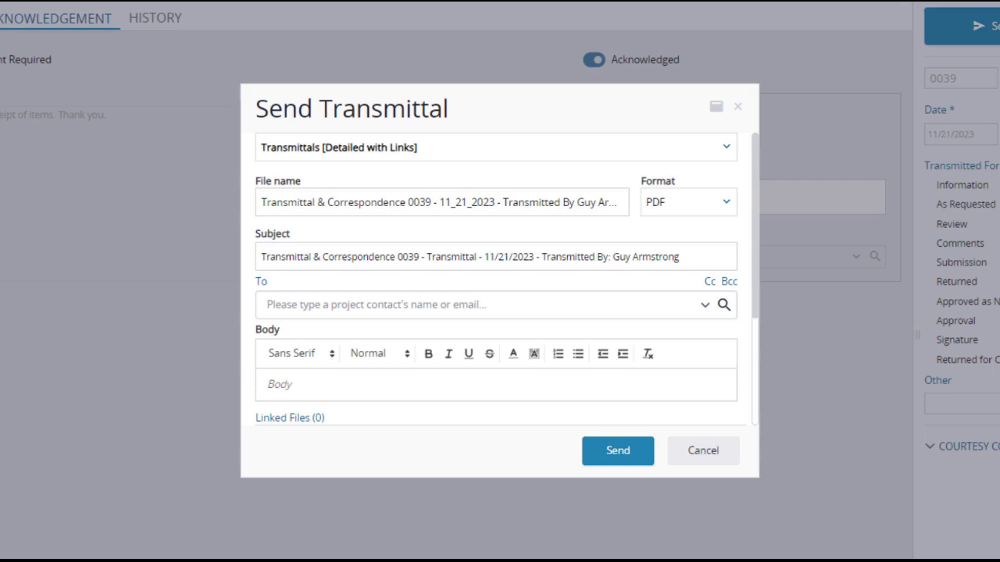
pyautogui.click(705, 311)
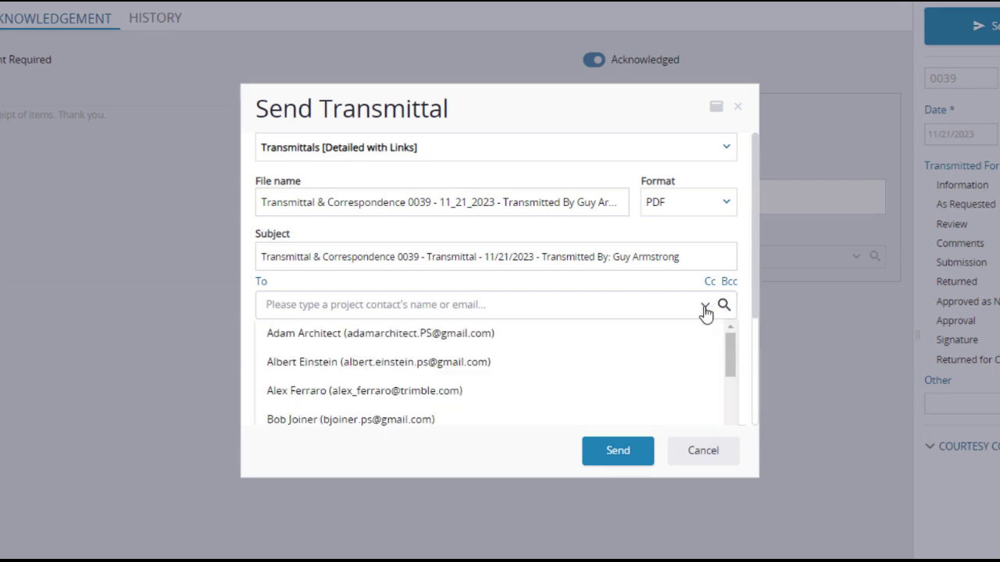
pyautogui.click(462, 339)
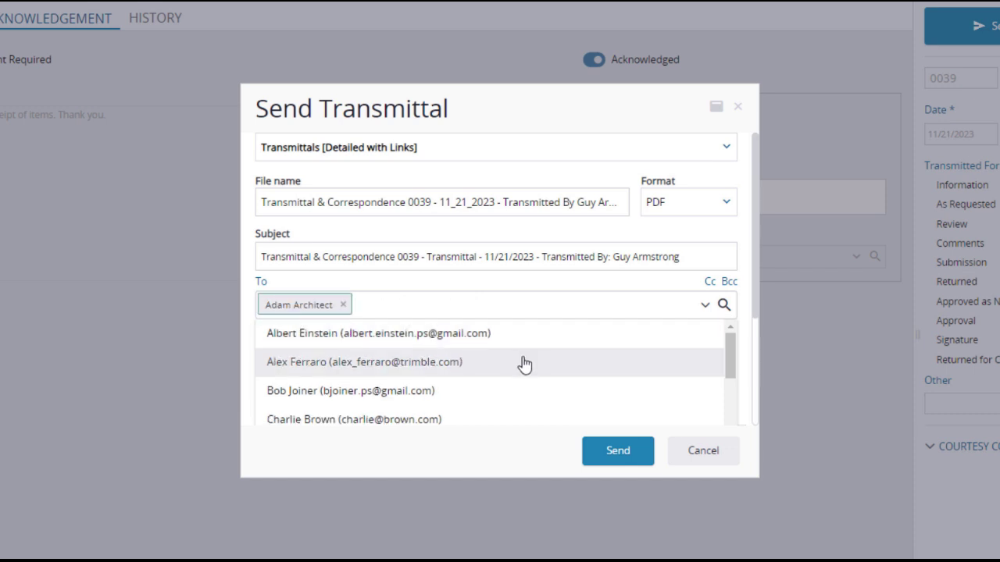
pyautogui.click(742, 368)
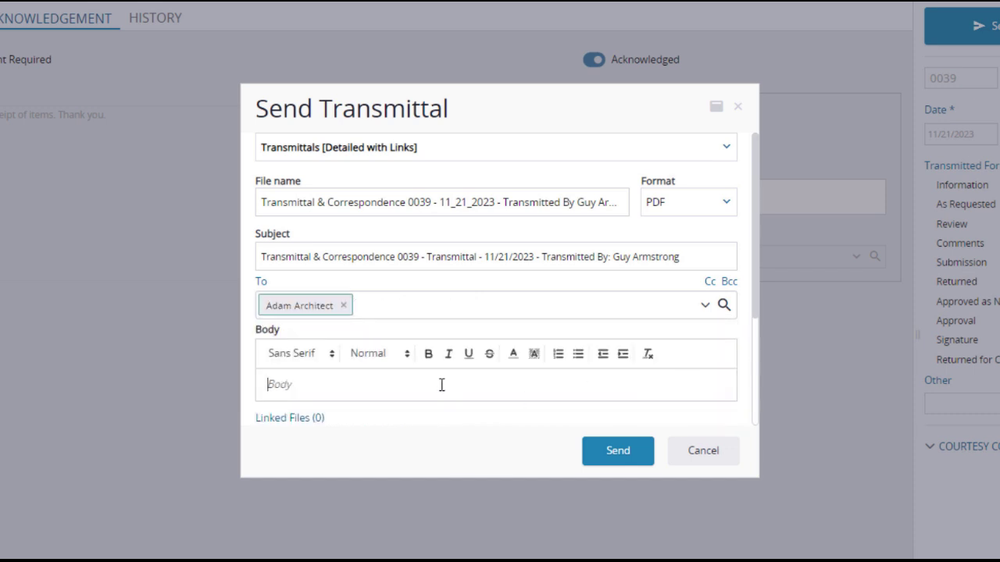
# Enter the email body "Please look thee samples and documents over. Thank you." and send the transmittal.
pyautogui.click(442, 384)
pyautogui.write('Please look thee samples and documents over. Thank yo')
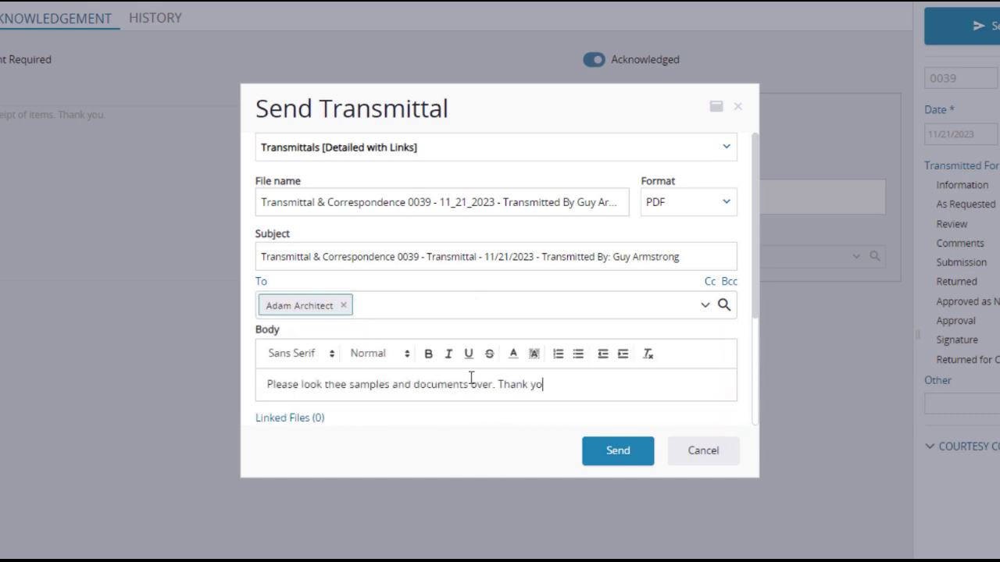
pyautogui.write('u.')
pyautogui.moveTo(755, 306); pyautogui.dragTo(753, 430)
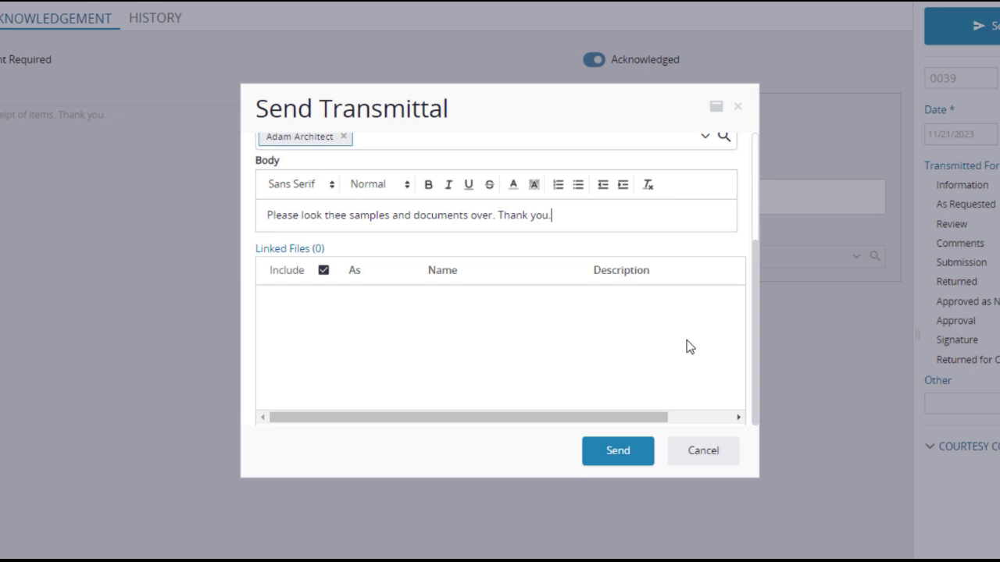
pyautogui.click(618, 460)
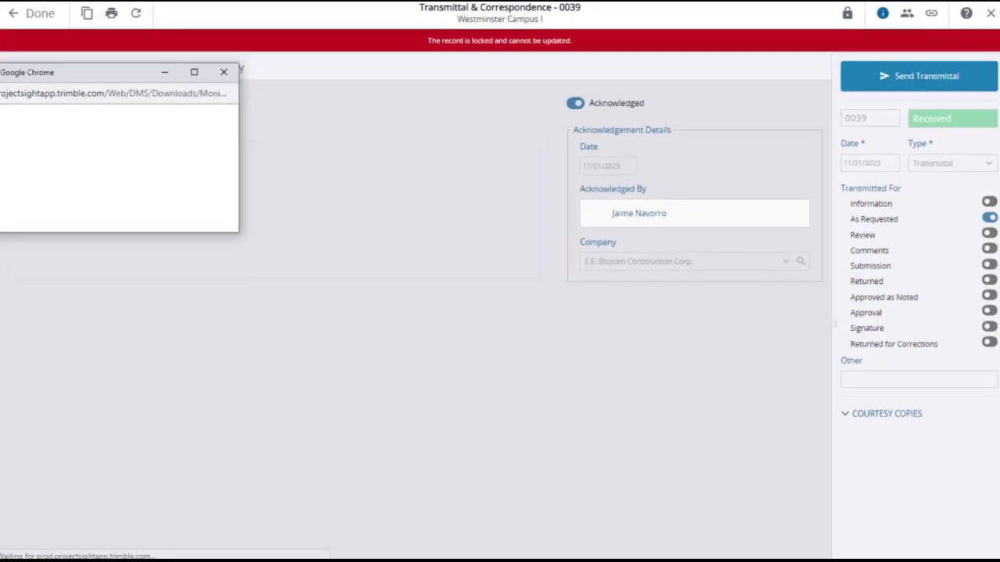
pyautogui.moveTo(137, 72); pyautogui.dragTo(453, 211)
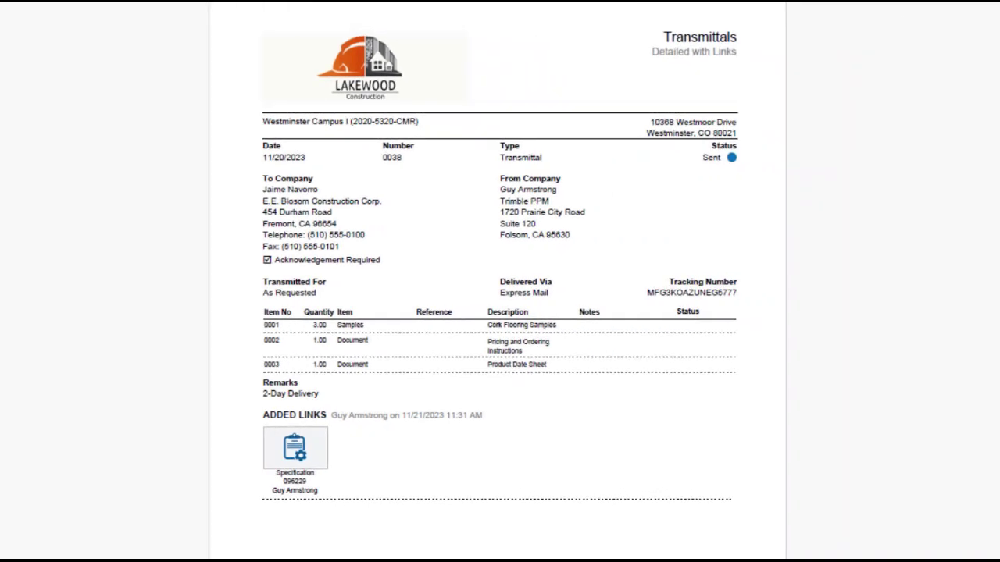